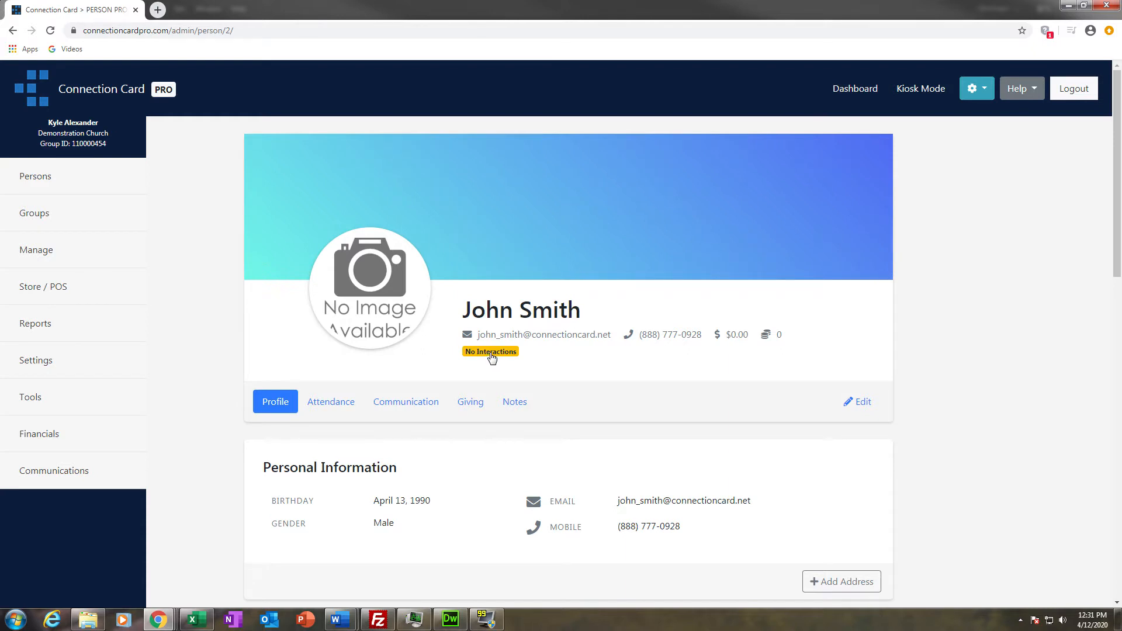
# Start a new interaction for the person, choose the current staff member as the contact maker, and set the date to 04/10/2020
pyautogui.click(491, 353)
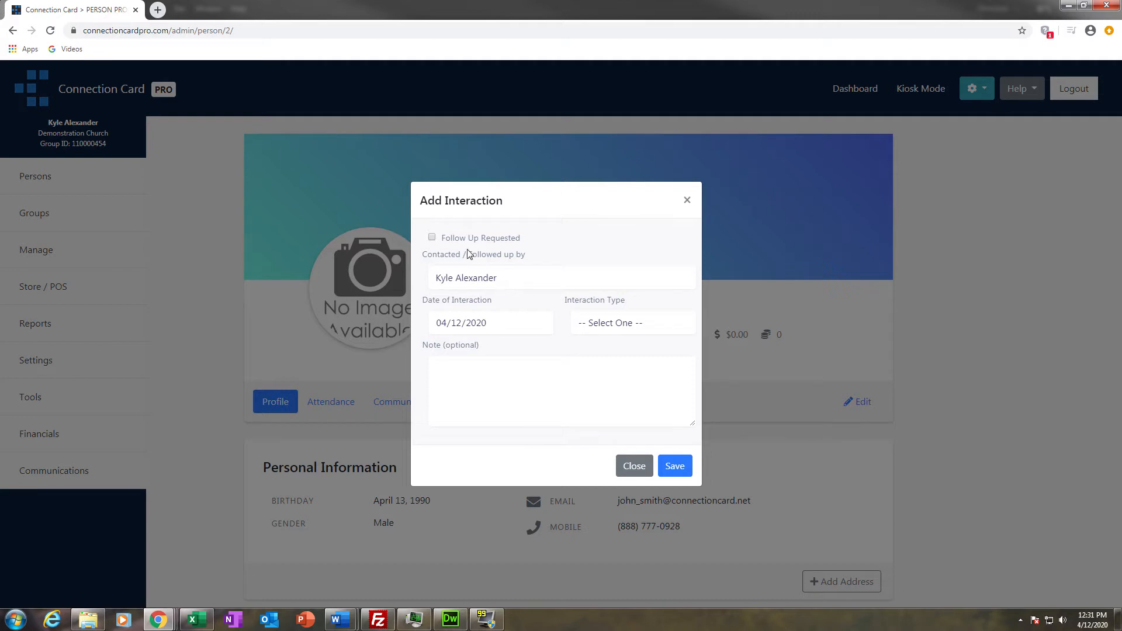
pyautogui.click(503, 279)
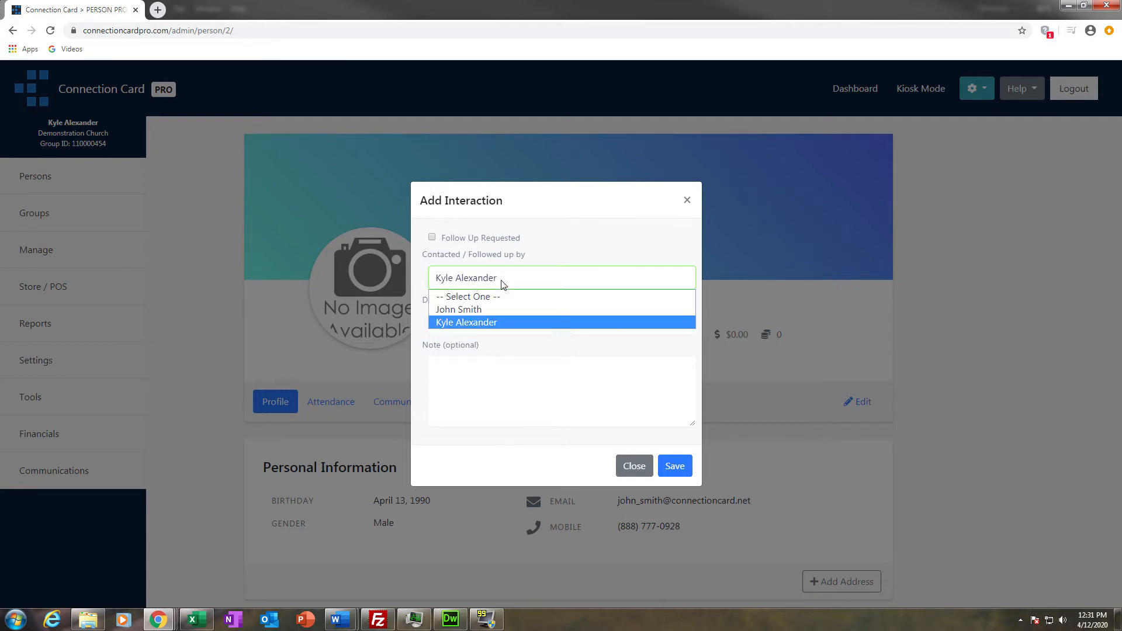
pyautogui.click(494, 323)
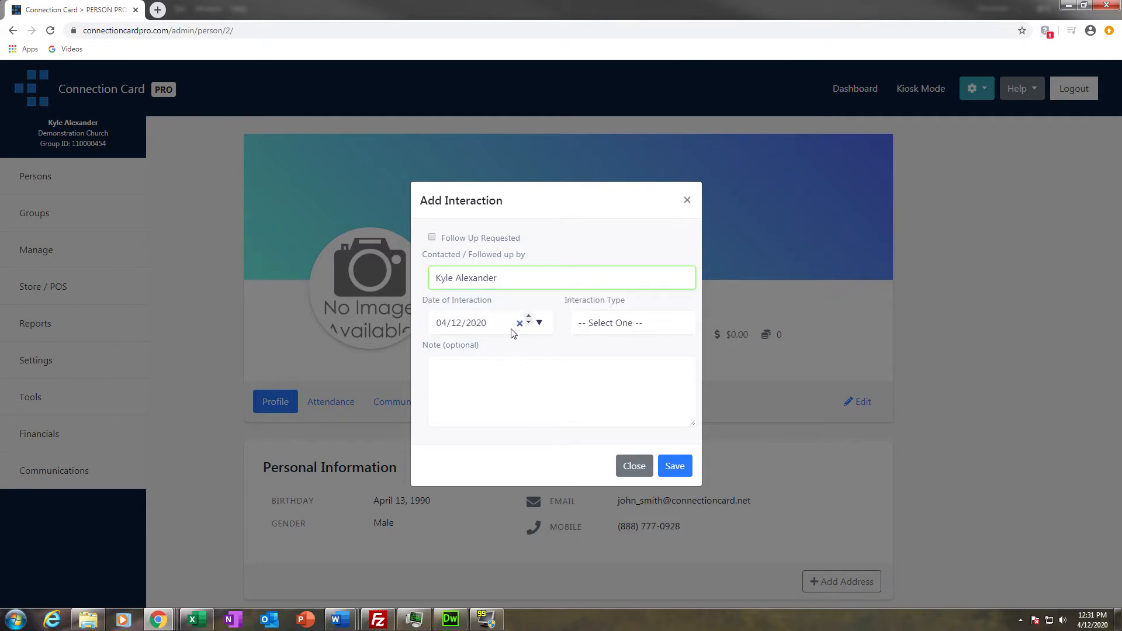
pyautogui.click(540, 325)
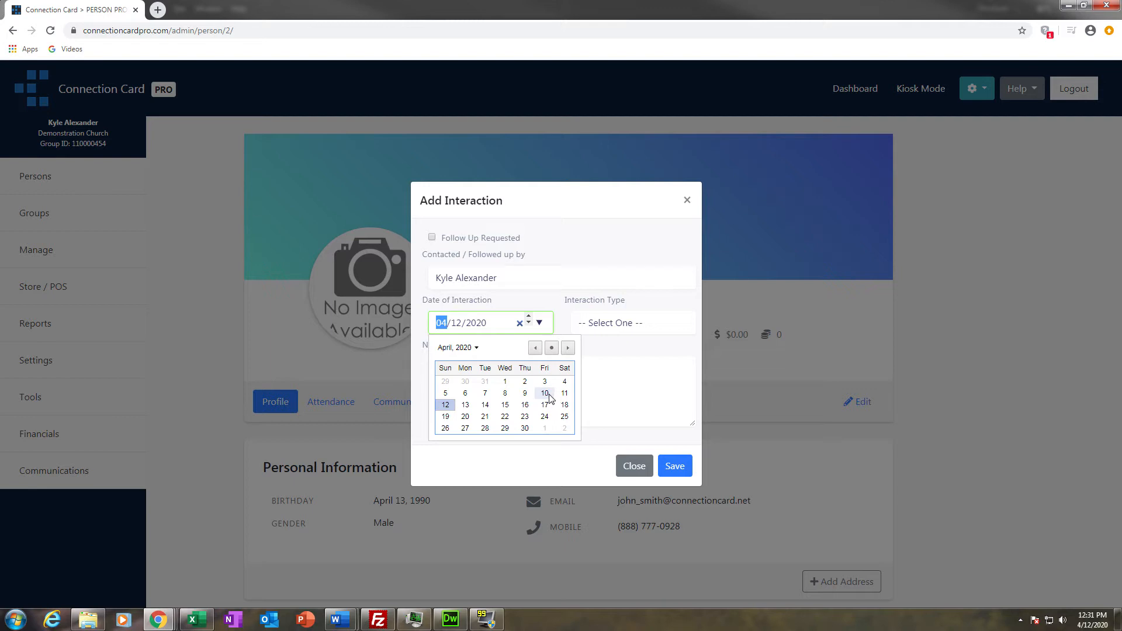
pyautogui.click(549, 395)
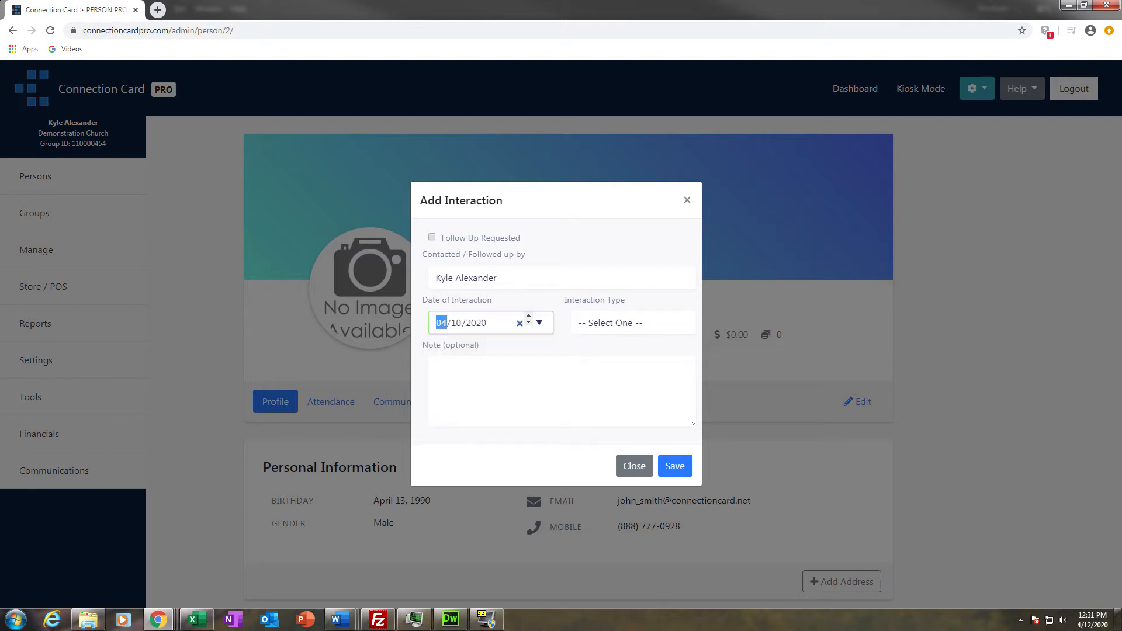
# Set the interaction type to Phone Call, add the note "It was a productive and in-depth meeting." and save the interaction
pyautogui.click(598, 322)
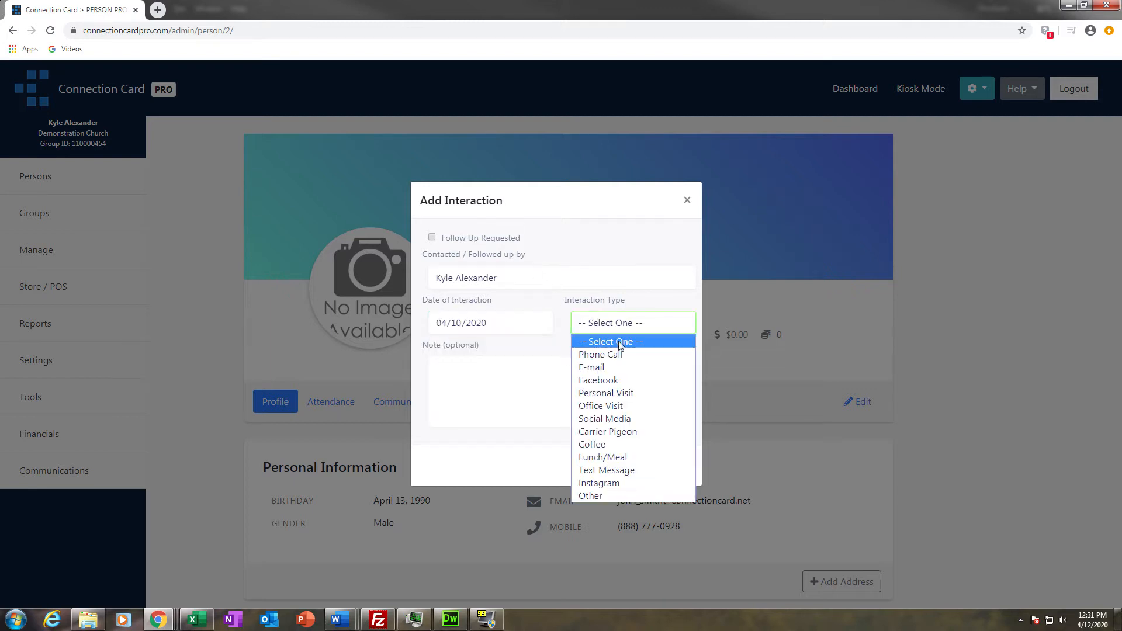
pyautogui.click(585, 353)
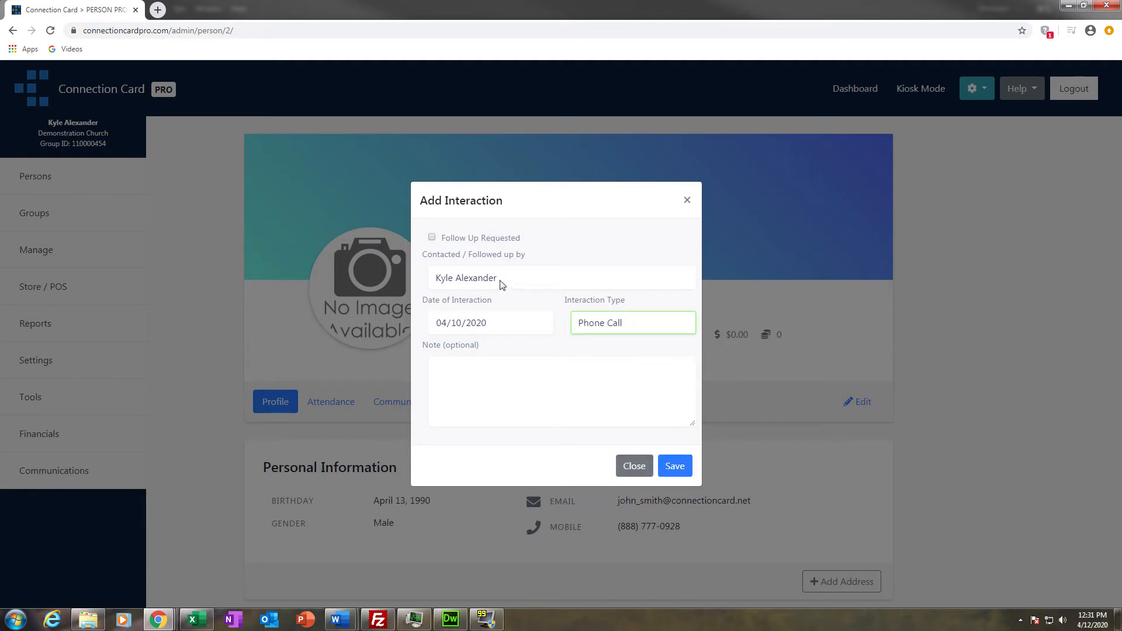
pyautogui.click(515, 381)
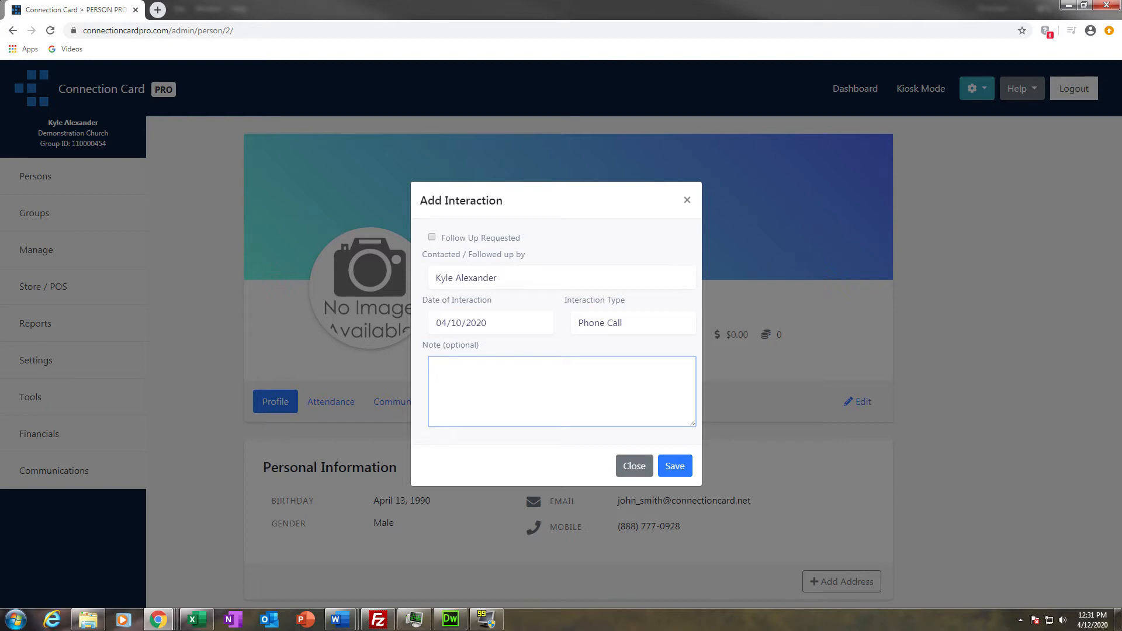
pyautogui.write('It was a productive and in-depth meeting.')
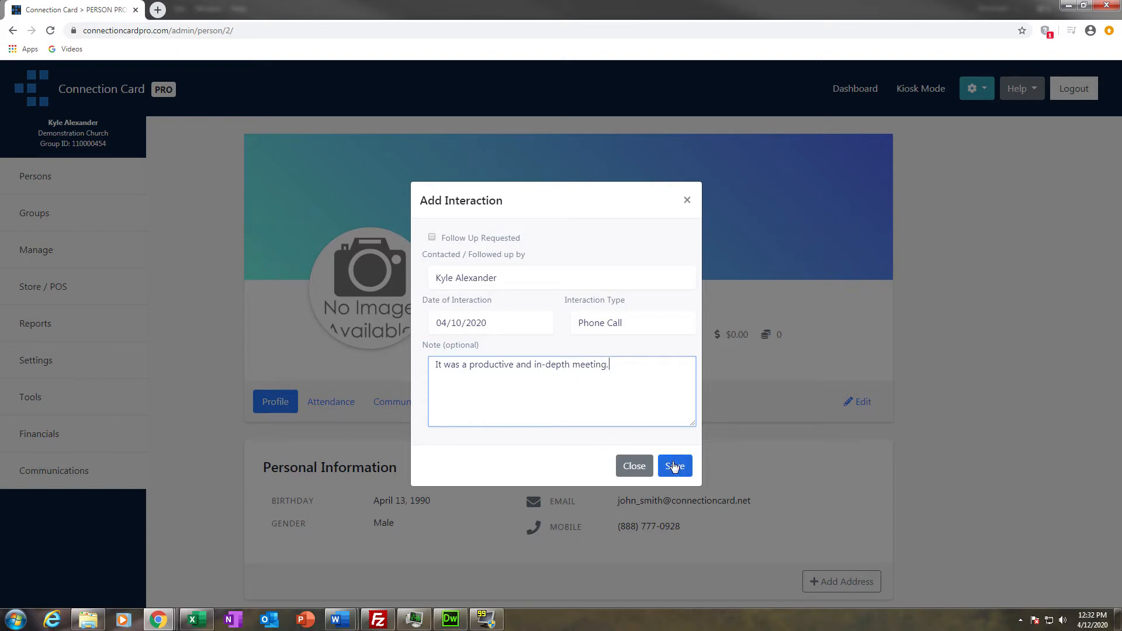
pyautogui.click(673, 466)
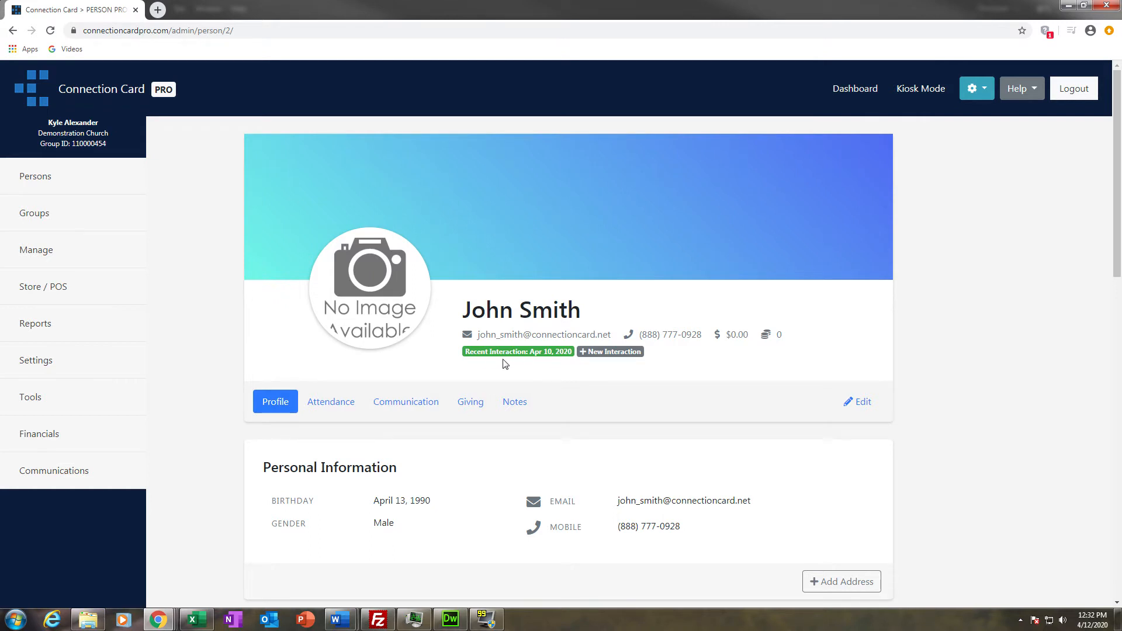
# Start another interaction, mark it as Follow Up Requested, and choose the profiled person as the requester
pyautogui.moveTo(543, 358)
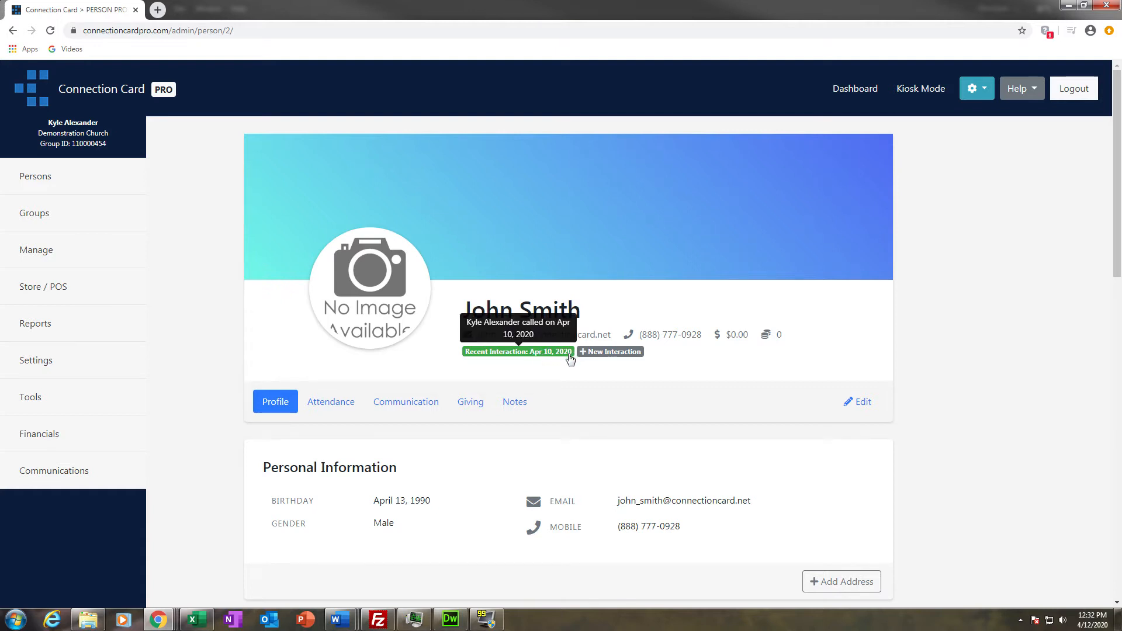
pyautogui.click(619, 352)
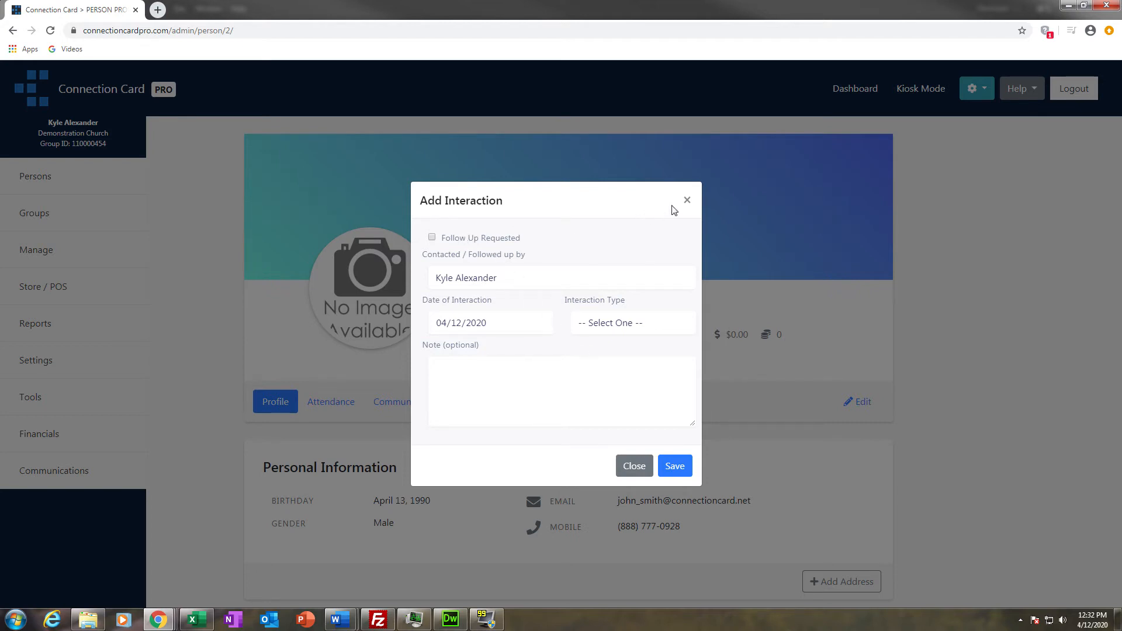
pyautogui.click(500, 240)
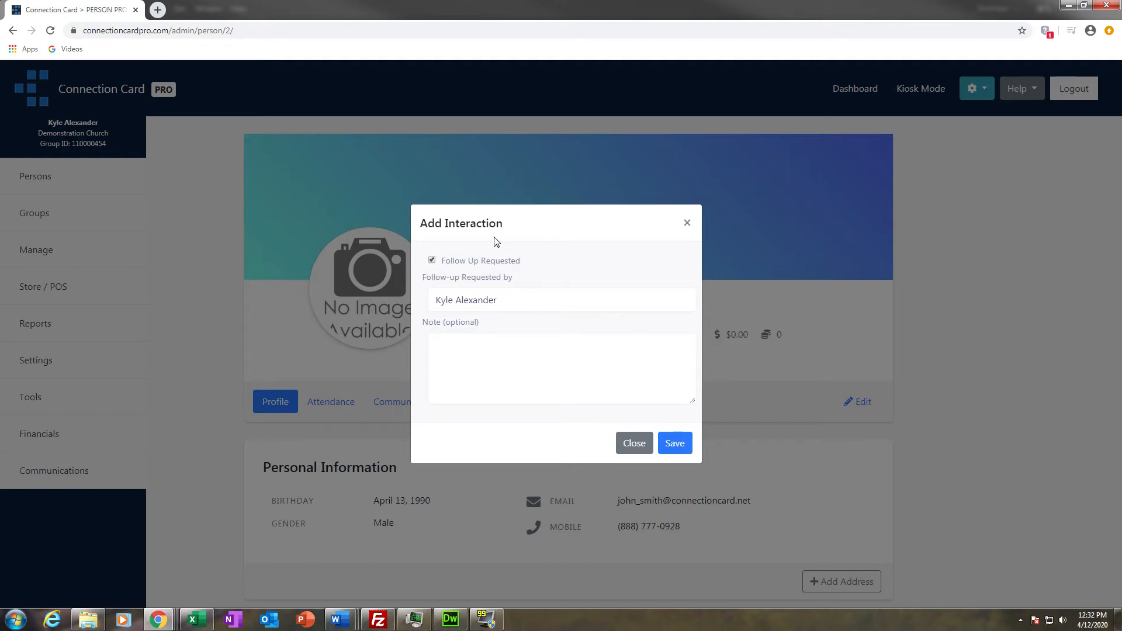
pyautogui.click(504, 307)
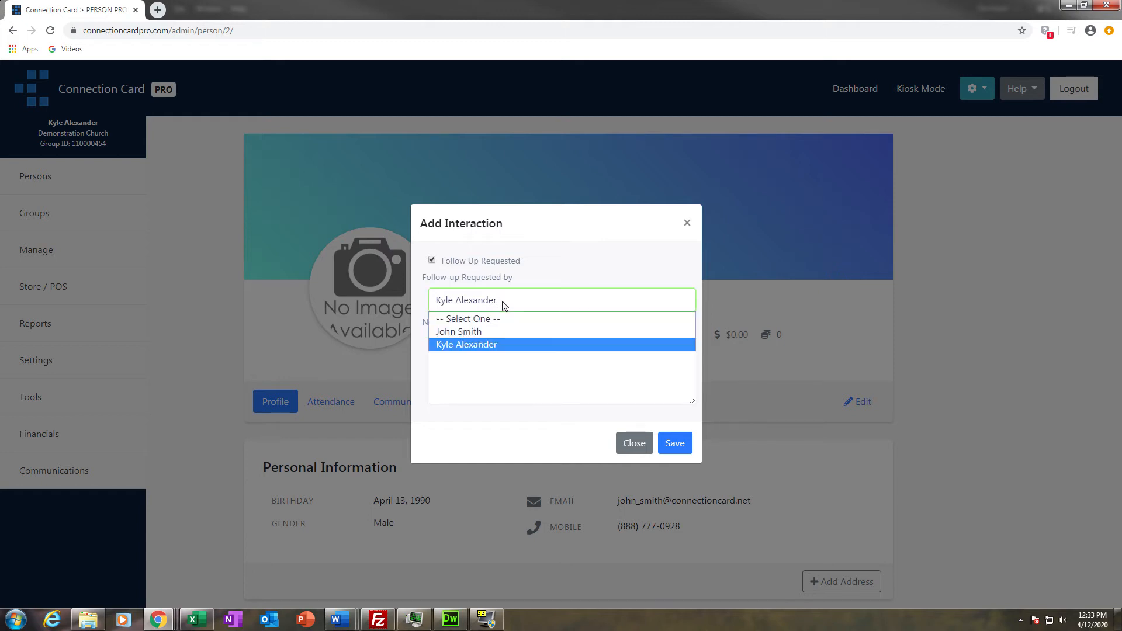
pyautogui.click(487, 331)
# Add a note that the person would really like to talk about becoming a member of our church, and save the follow-up request
pyautogui.click(496, 340)
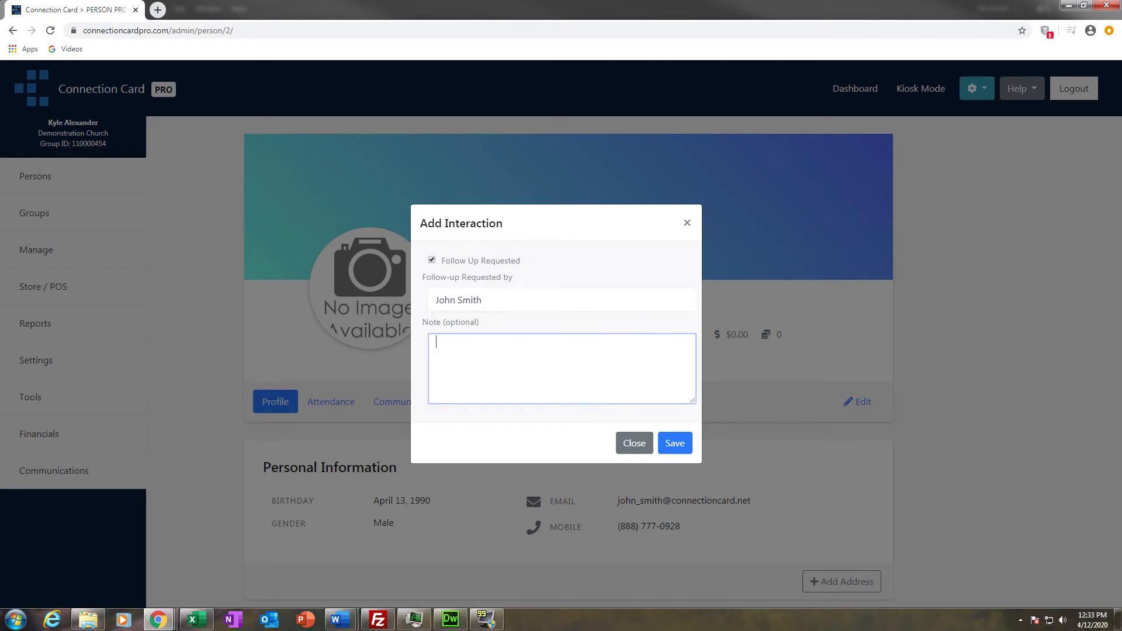
pyautogui.write('John would really like to talk about bei')
pyautogui.press('BackSpace')
pyautogui.write('coming a member of ')
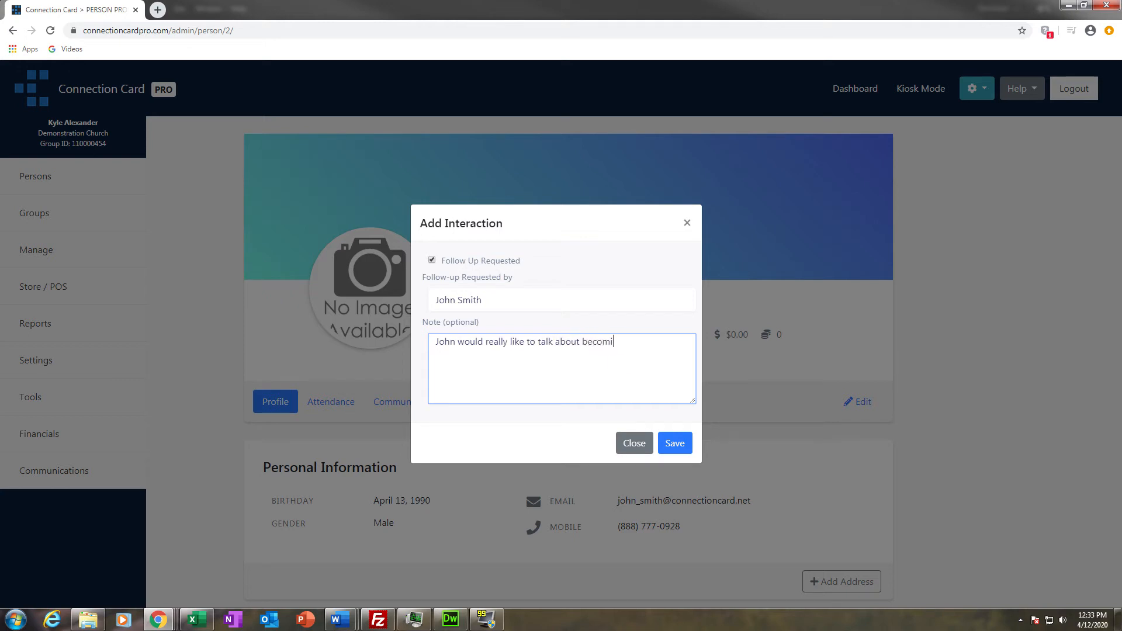
pyautogui.write('our church.')
pyautogui.click(673, 441)
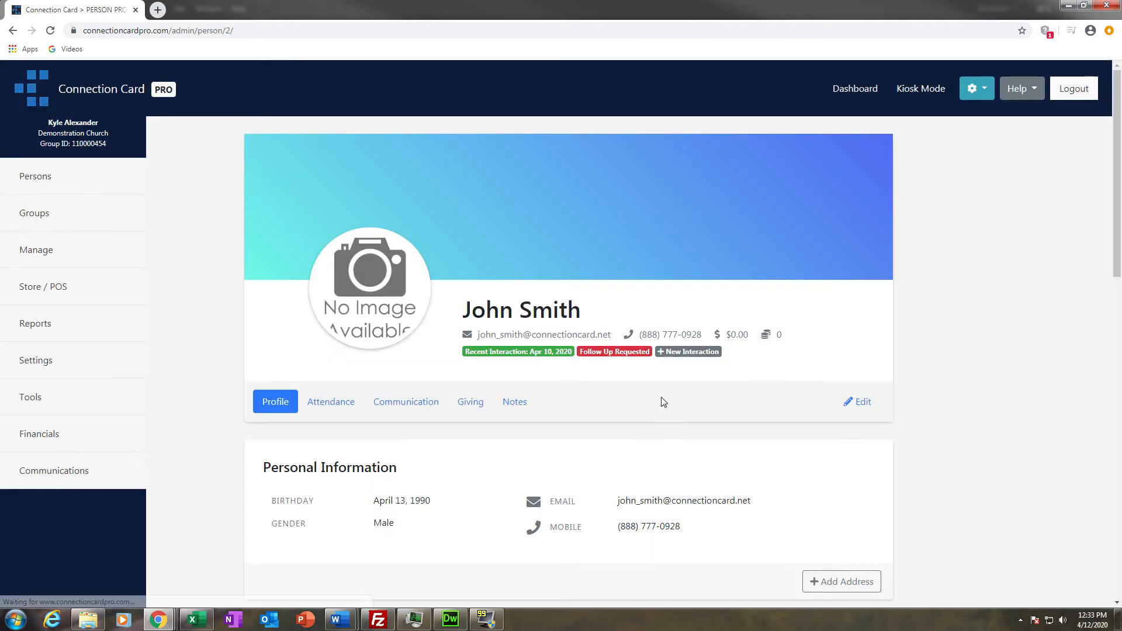
# Open the list of all persons and add the Follow Up column to it
pyautogui.moveTo(605, 359)
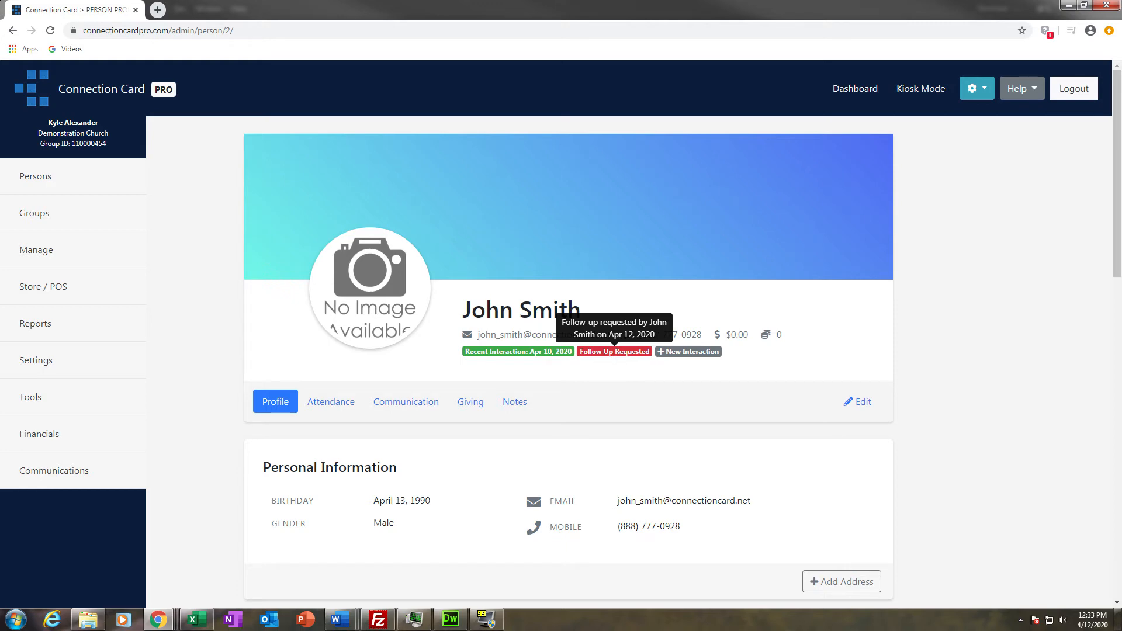
pyautogui.click(62, 181)
pyautogui.click(44, 266)
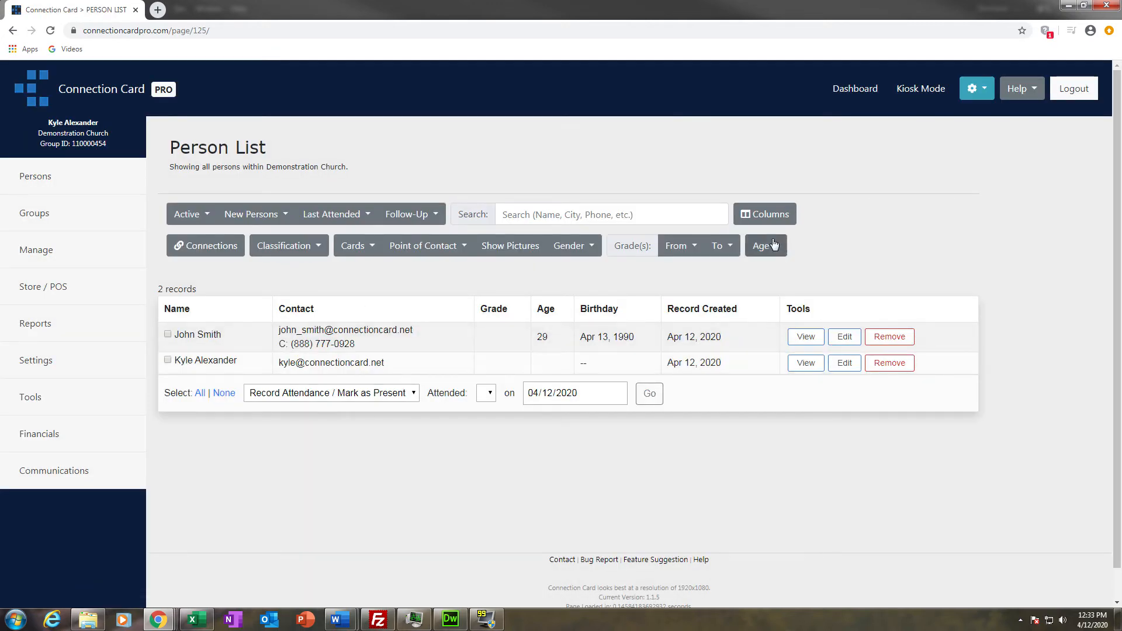
pyautogui.click(764, 221)
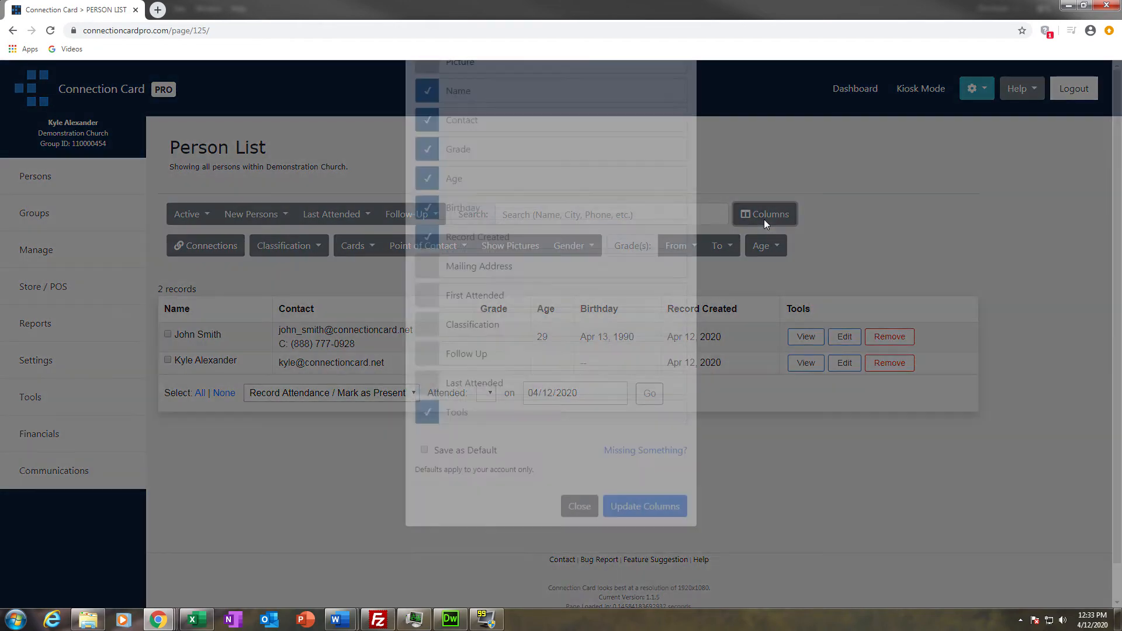
pyautogui.click(474, 462)
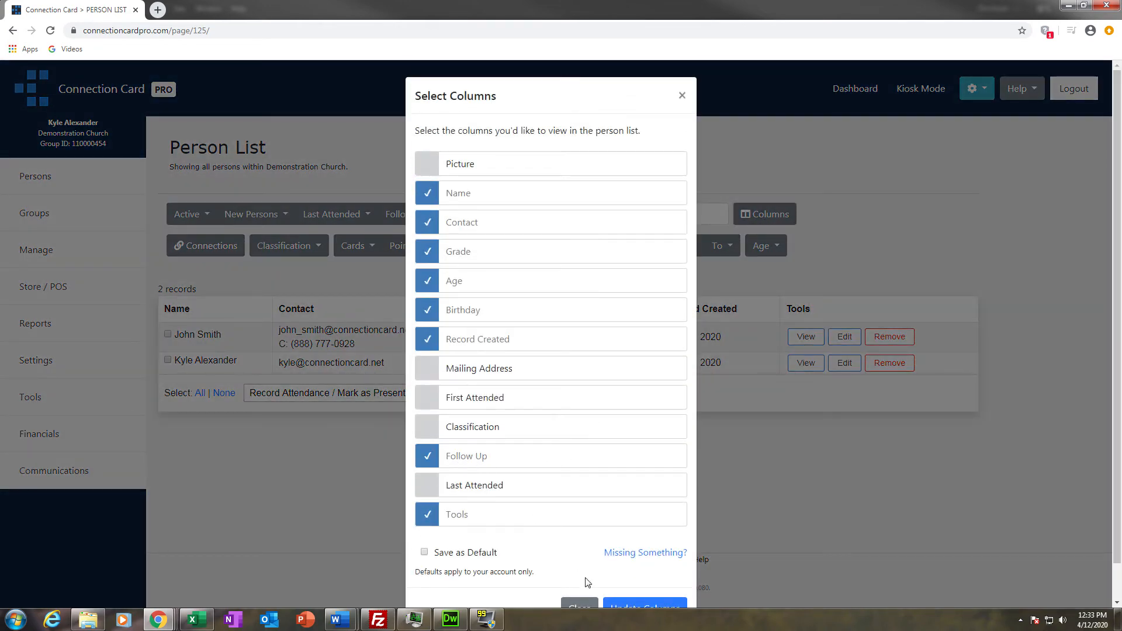
pyautogui.click(627, 602)
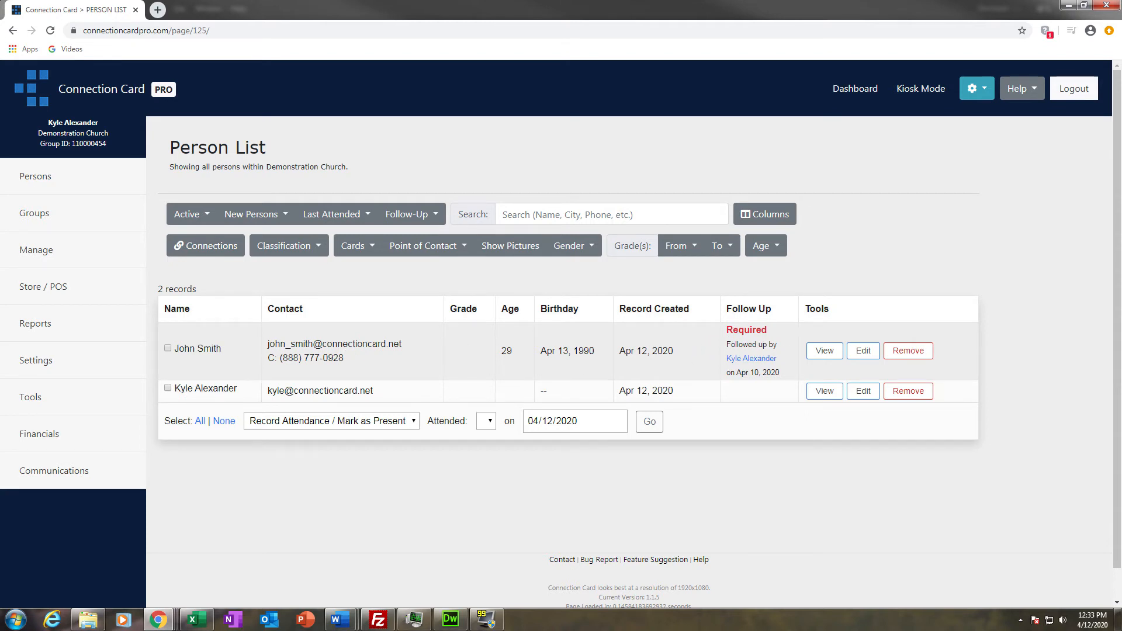
# Filter the person list to Follow Up Required and open the listed person's profile
pyautogui.click(407, 217)
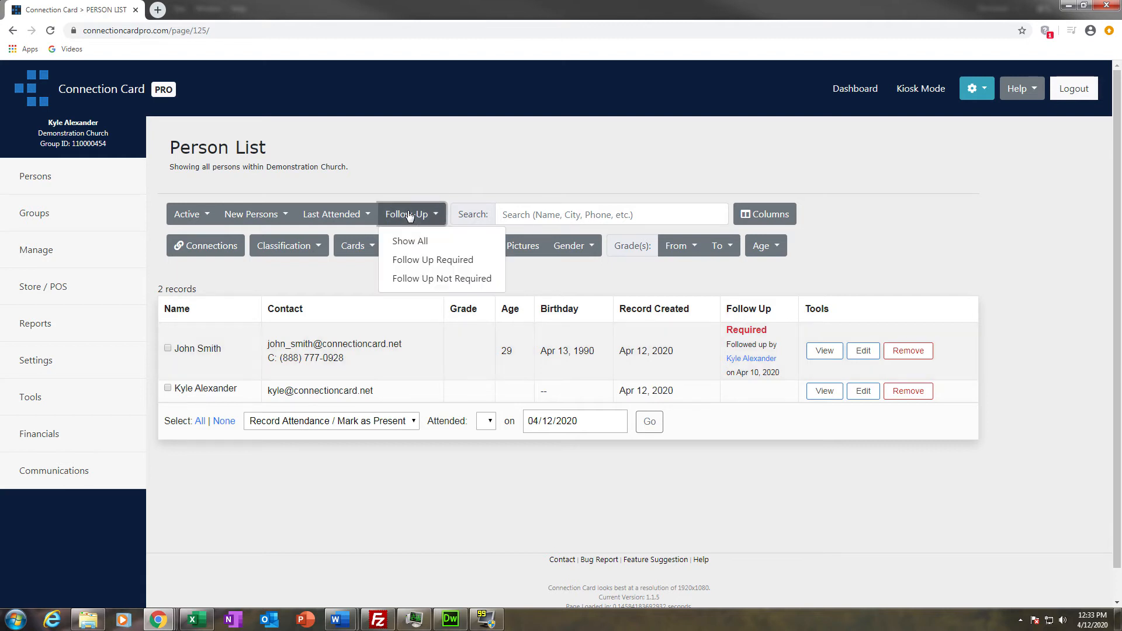
pyautogui.click(420, 261)
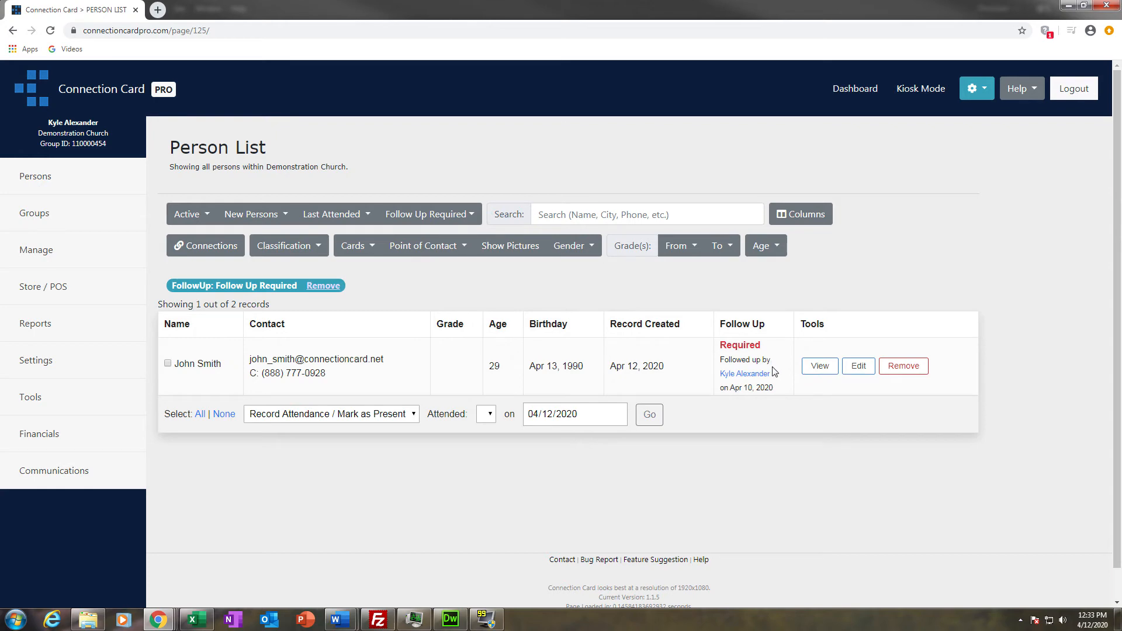
pyautogui.click(819, 366)
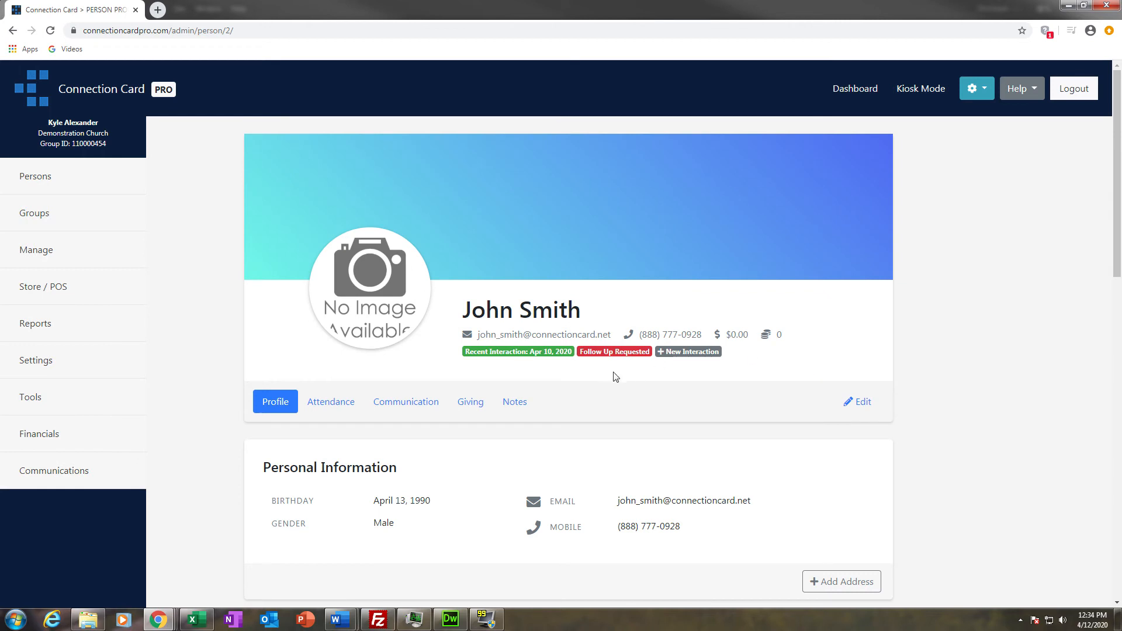
pyautogui.moveTo(611, 358)
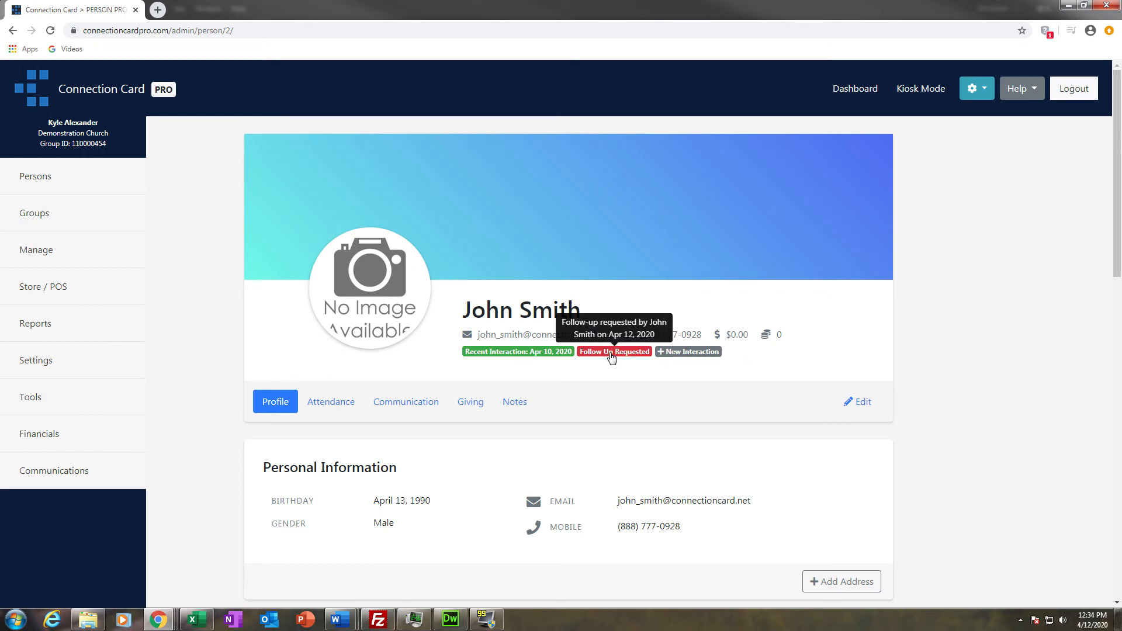
pyautogui.click(612, 353)
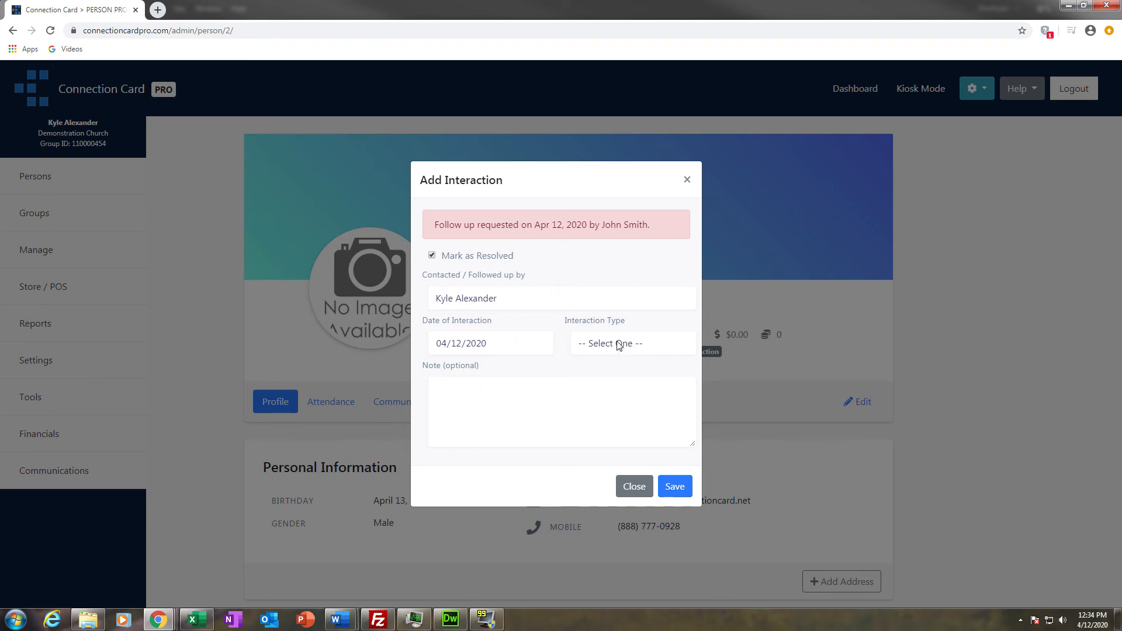
pyautogui.click(590, 421)
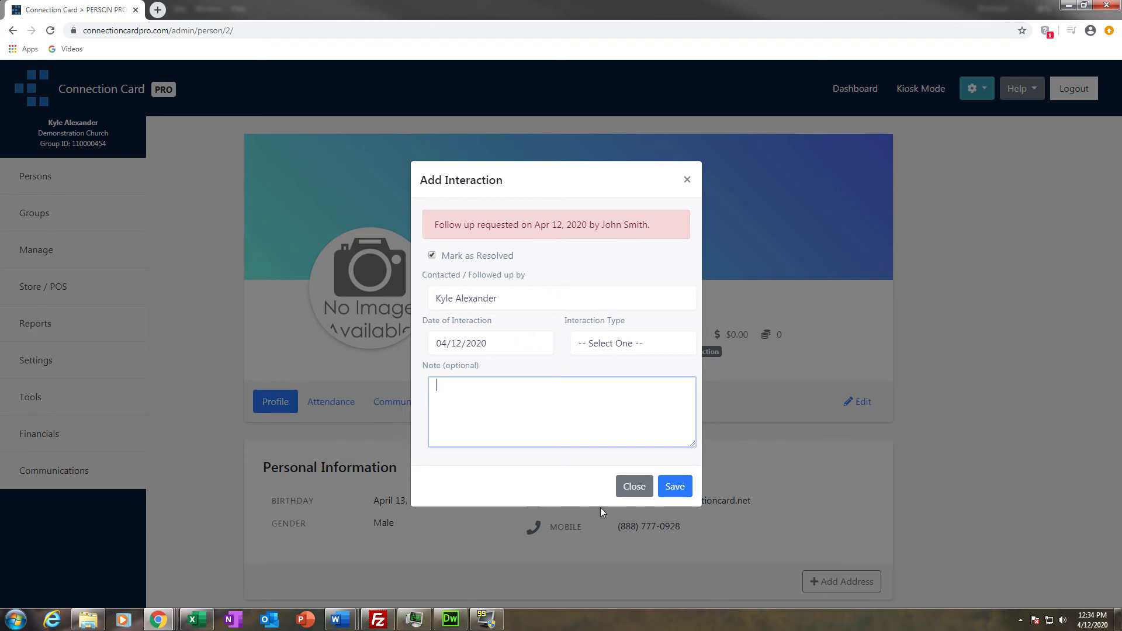
pyautogui.click(634, 493)
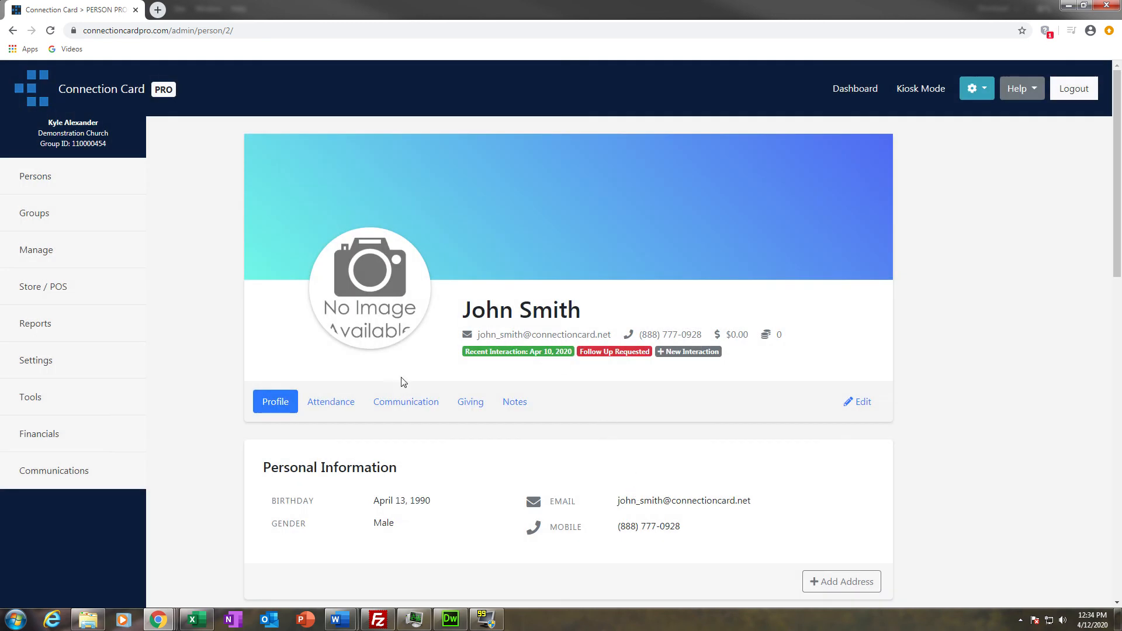
# Resolve the outstanding follow-up request in the person's communication history with a Personal Visit interaction and save it
pyautogui.click(397, 408)
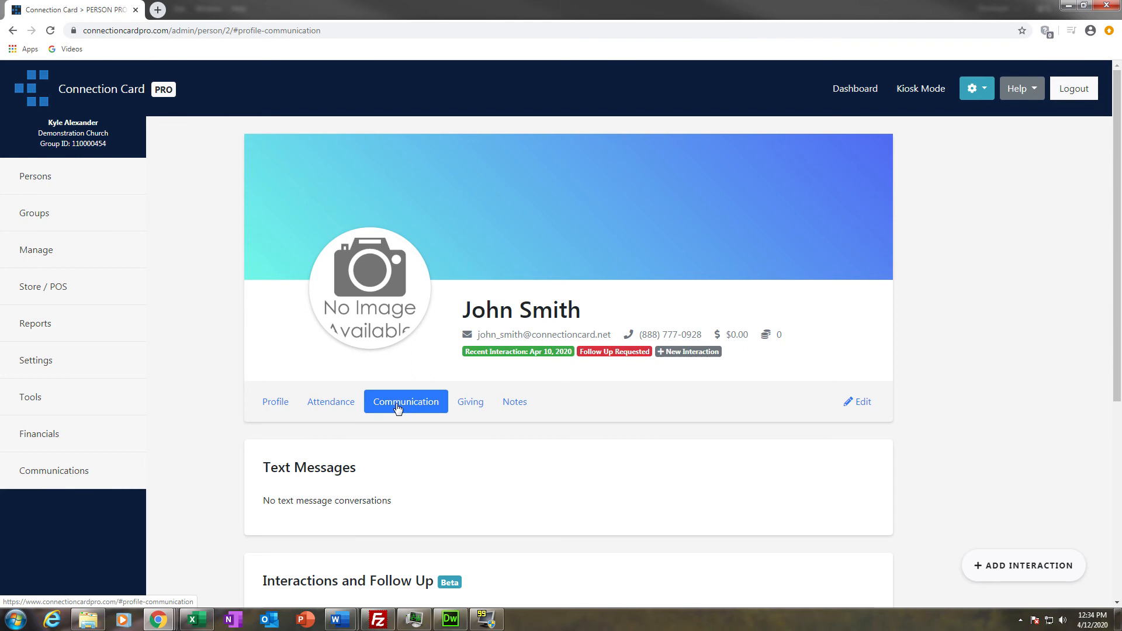
pyautogui.scroll(-5, 396, 409)
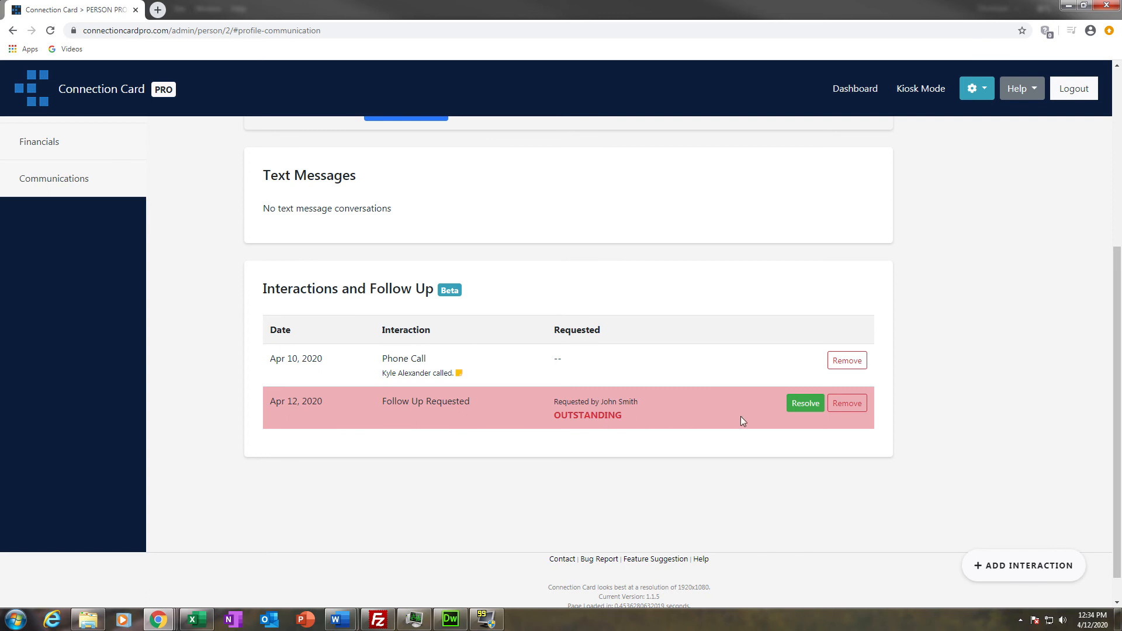
pyautogui.click(806, 405)
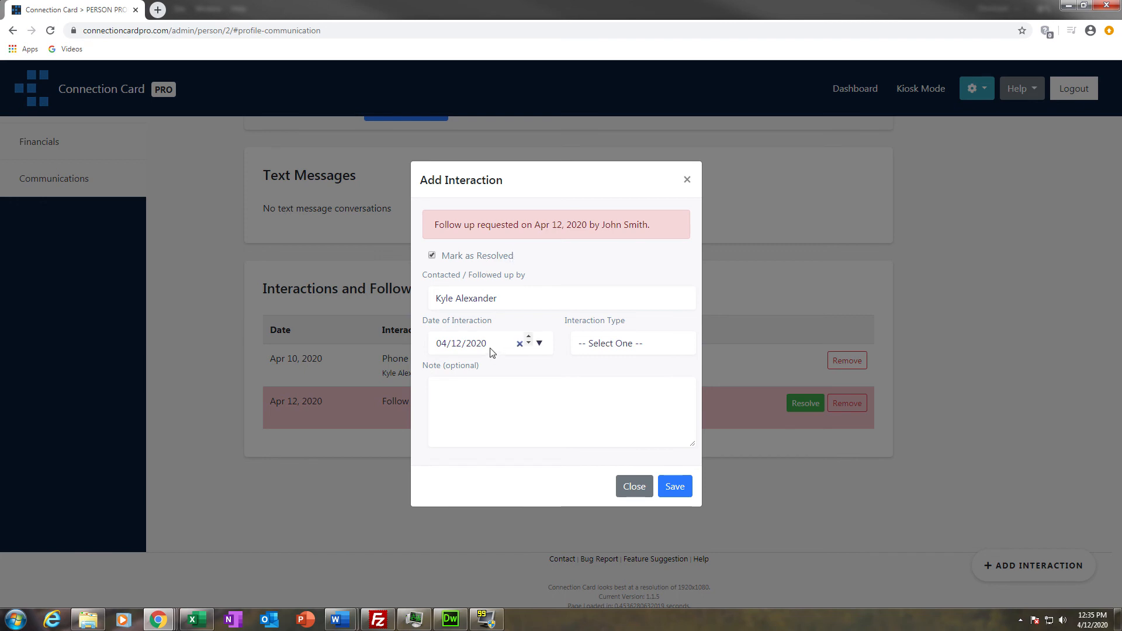
pyautogui.click(636, 346)
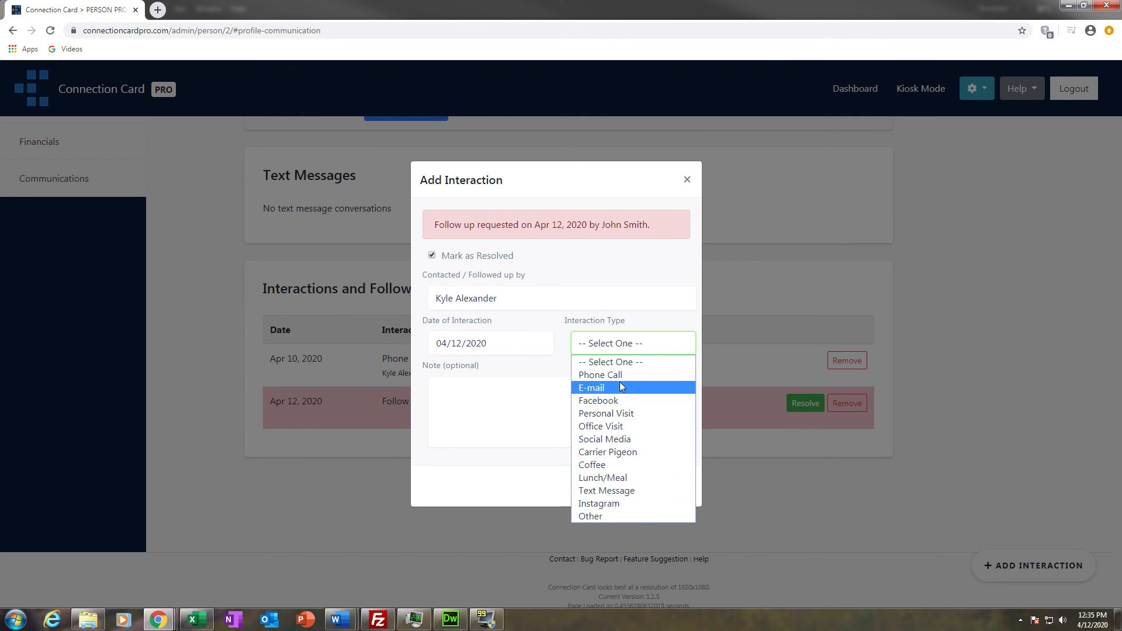
pyautogui.click(624, 413)
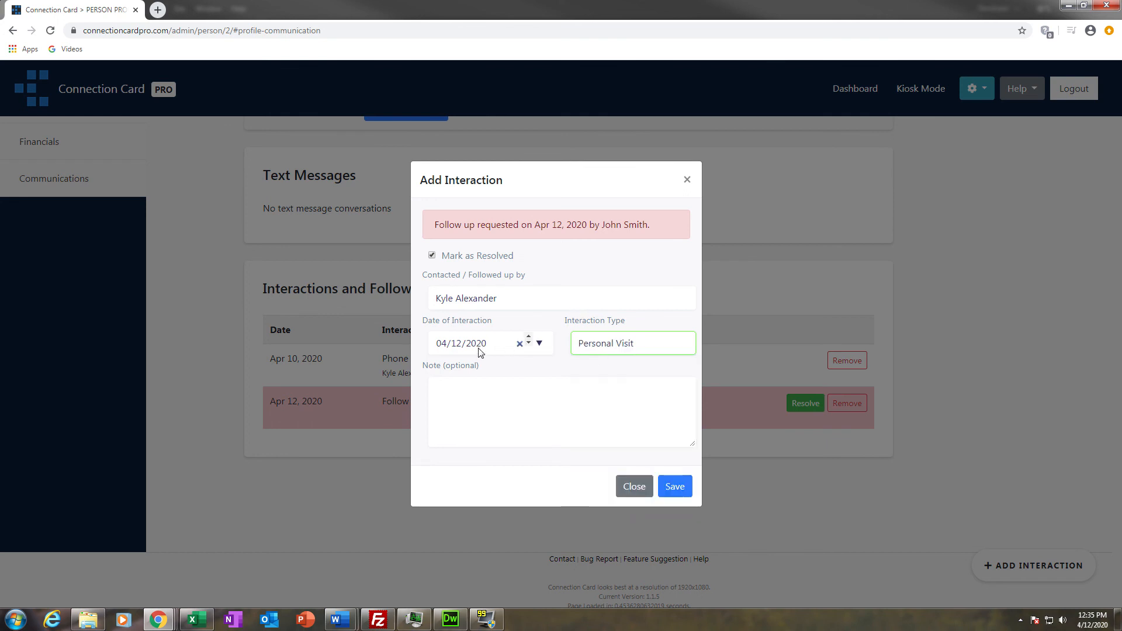
pyautogui.click(676, 493)
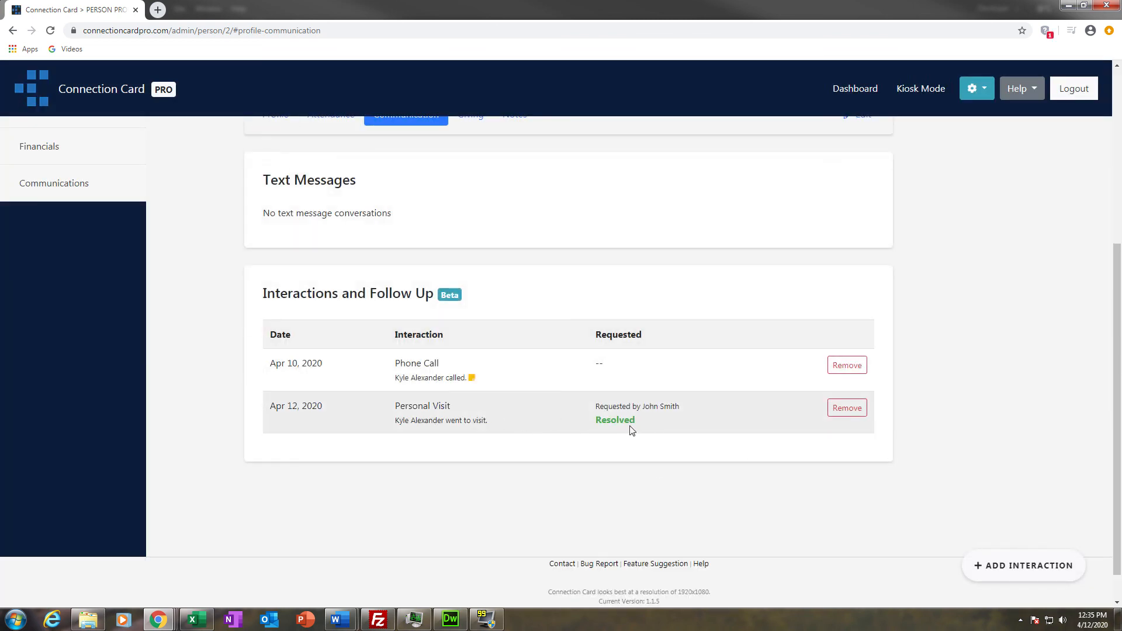
pyautogui.scroll(3, 482, 399)
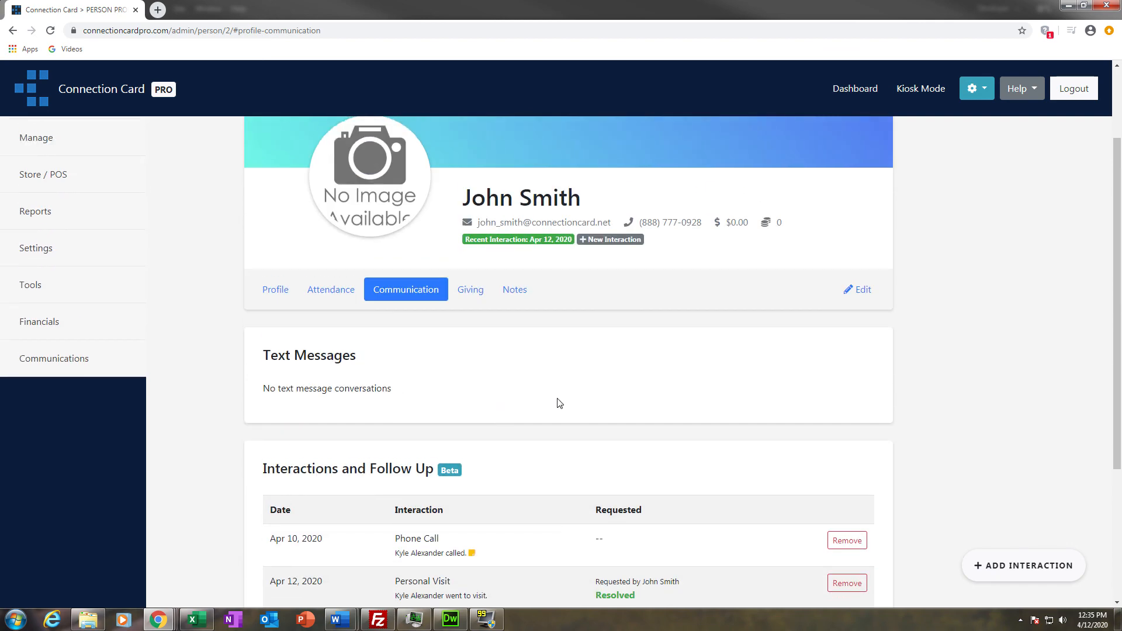
pyautogui.click(589, 243)
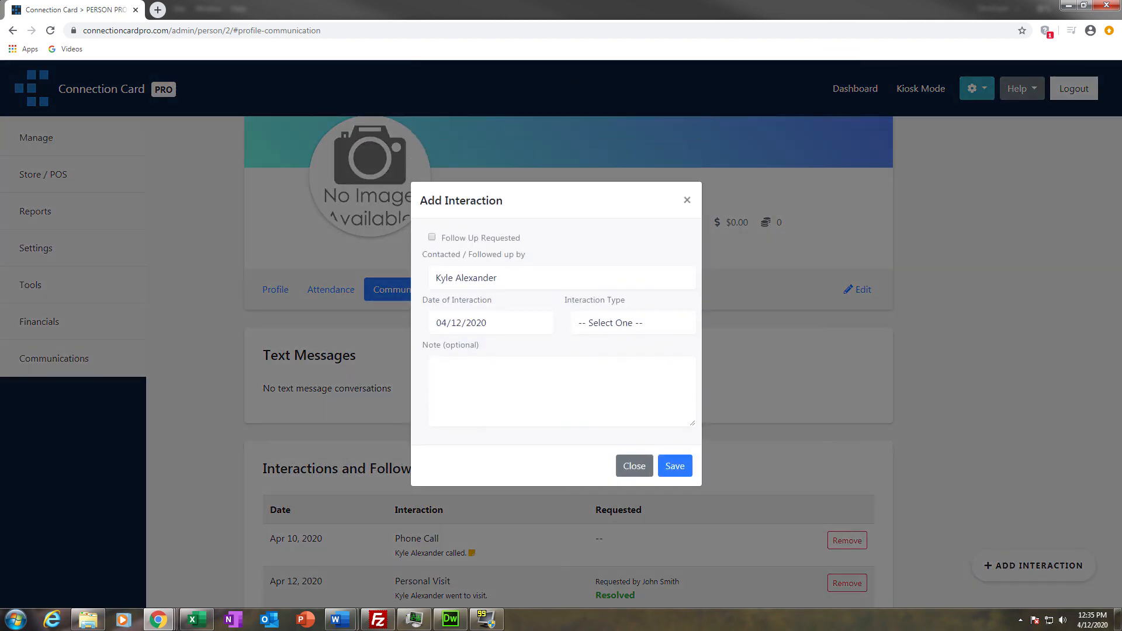
pyautogui.click(635, 466)
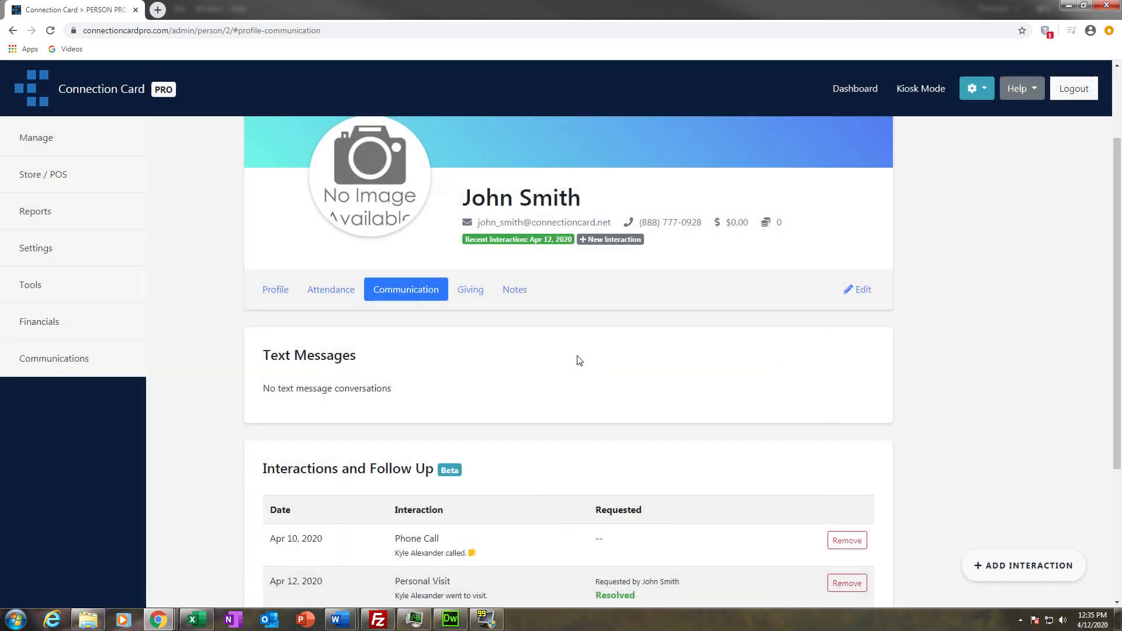
# View the notes saved on the person's profile
pyautogui.click(520, 298)
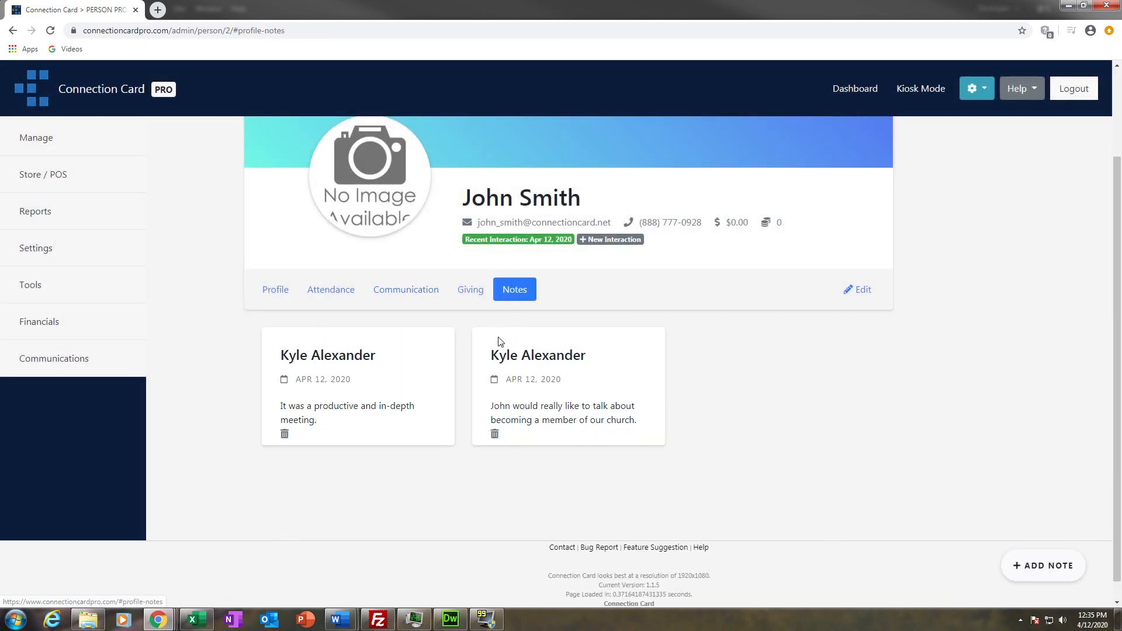